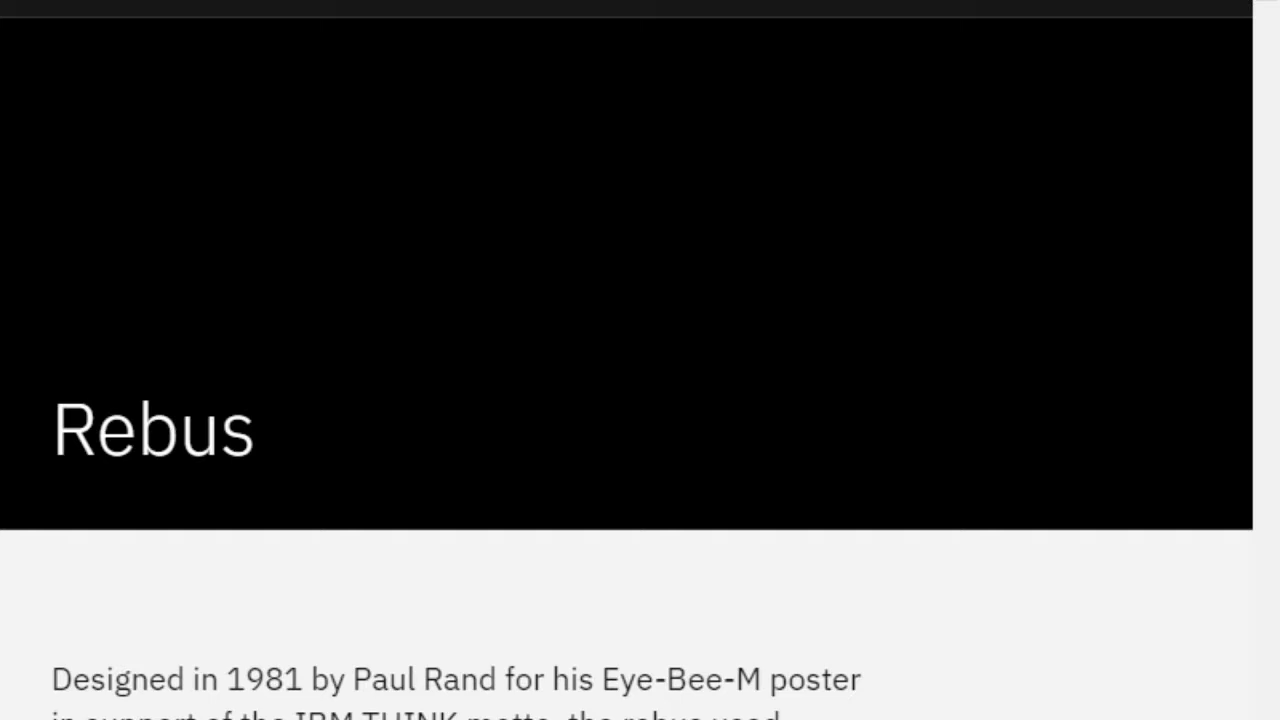
# Step: Go to the IBM rebus section of the Rebus page and examine the positive and reversed rebus artwork
pyautogui.scroll(-2, 640, 400)
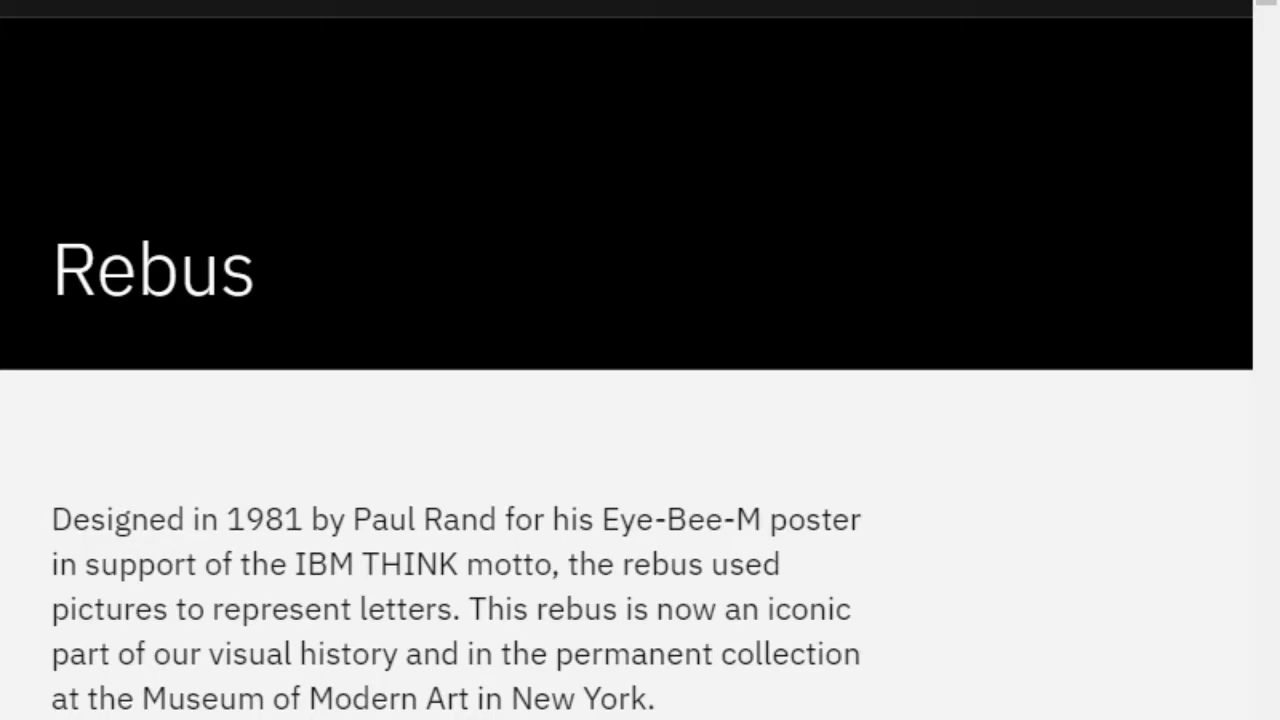
pyautogui.scroll(-2, 640, 400)
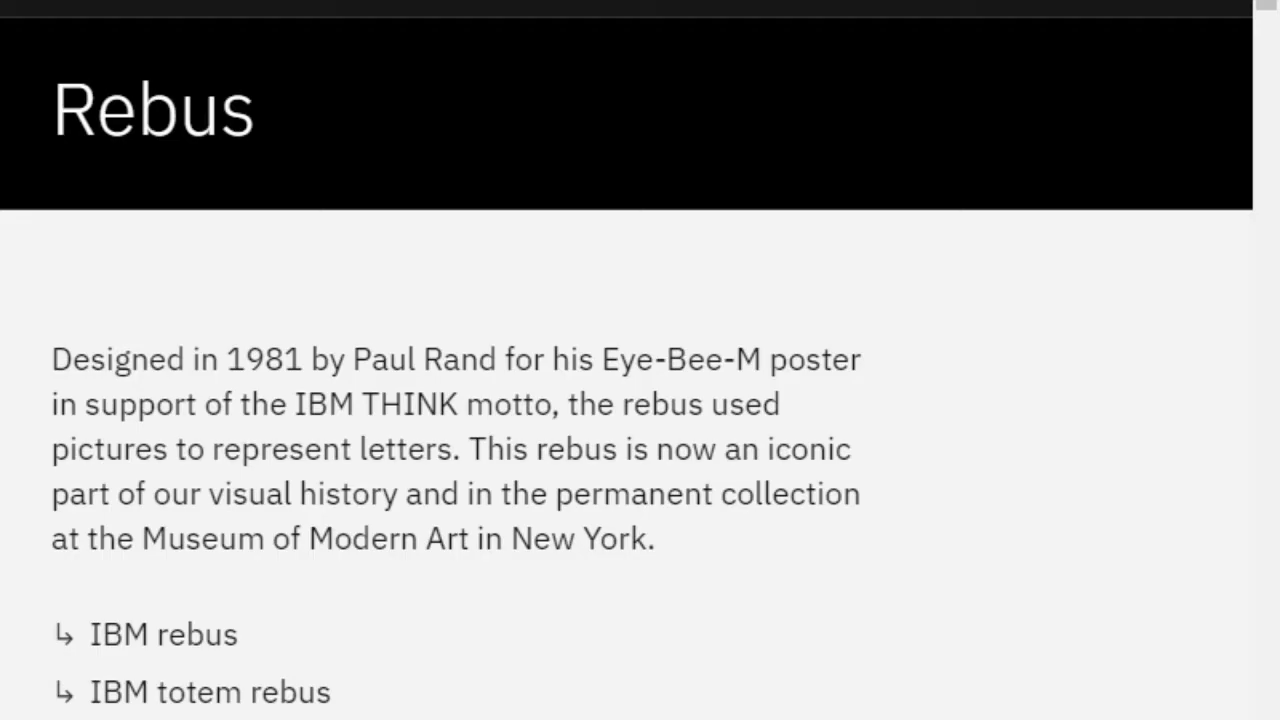
pyautogui.click(163, 634)
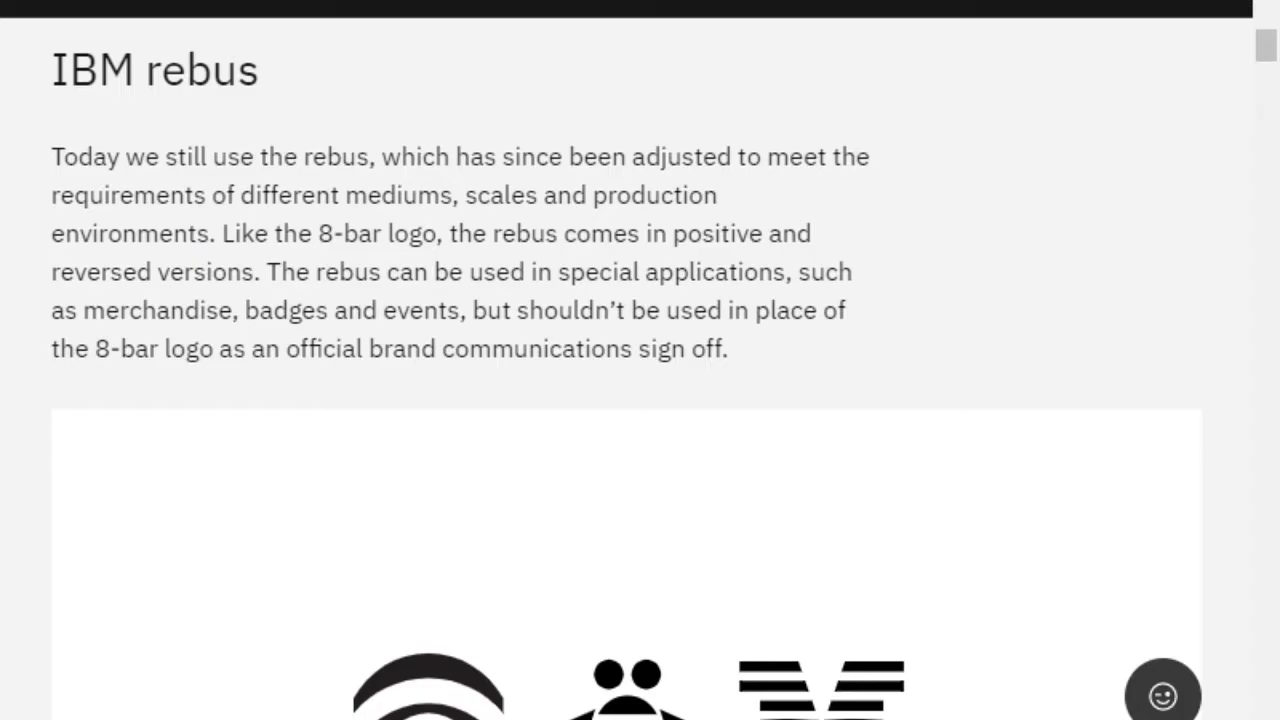
pyautogui.scroll(-2, 640, 400)
pyautogui.scroll(-2, 640, 400)
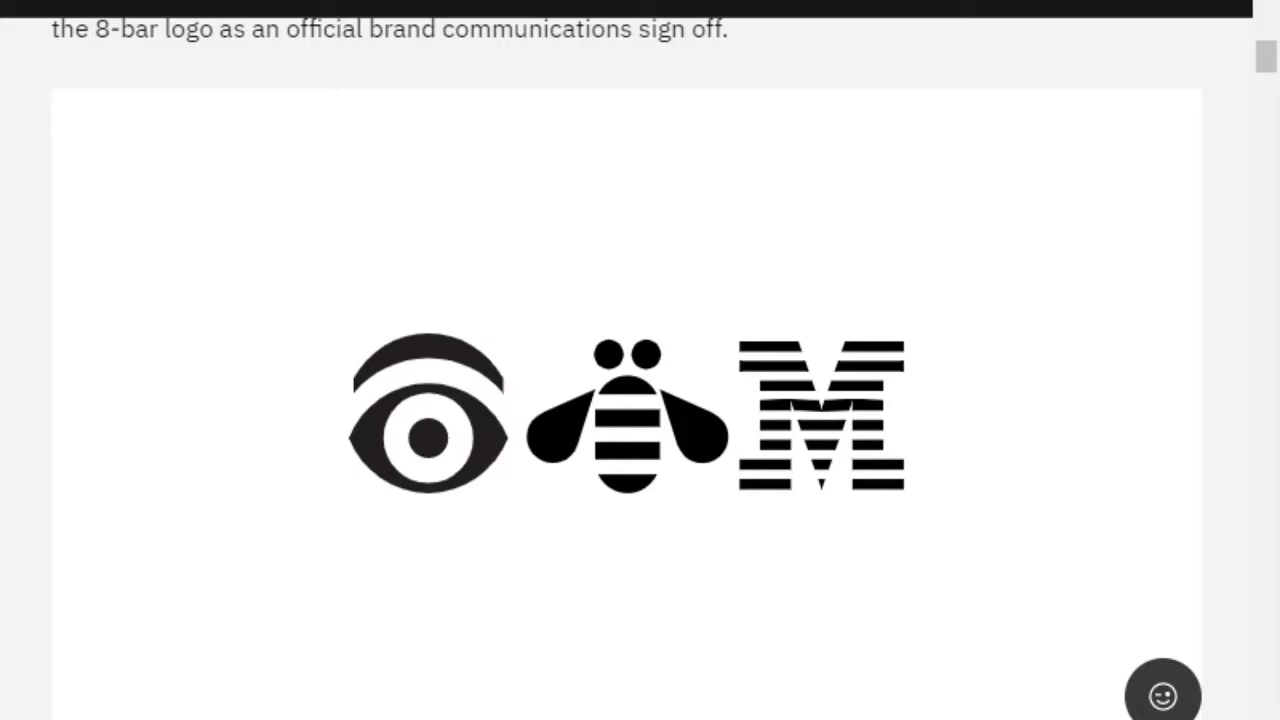
pyautogui.scroll(-2, 640, 360)
pyautogui.scroll(-6, 640, 360)
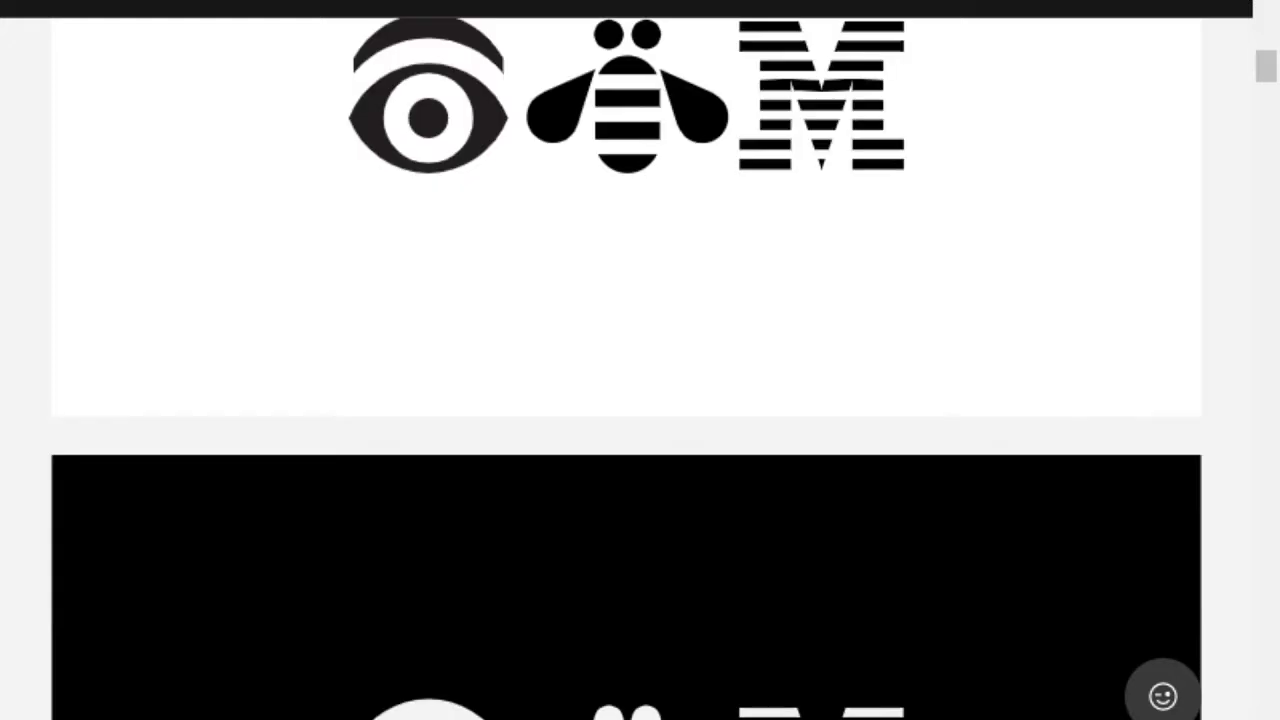
pyautogui.scroll(-2, 640, 360)
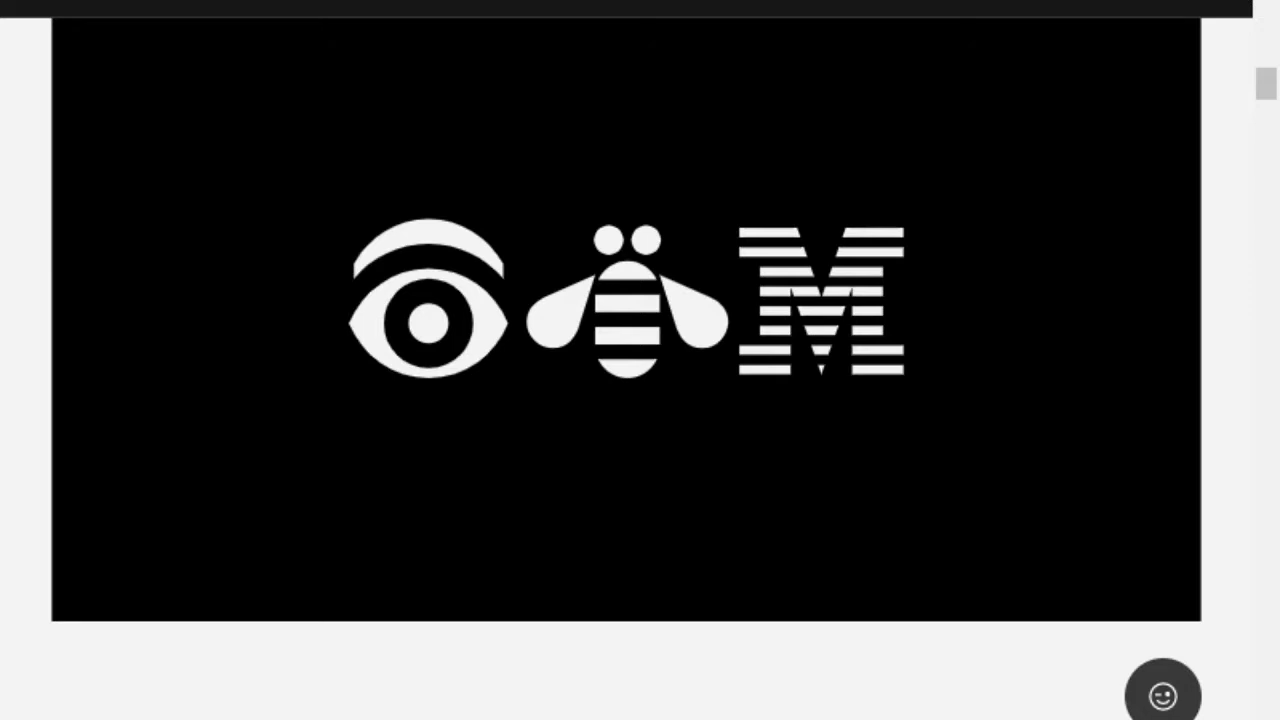
# Step: Examine the IBM totem rebus and IBM classic rebus sections, including their variants and background usage examples
pyautogui.scroll(-8, 640, 360)
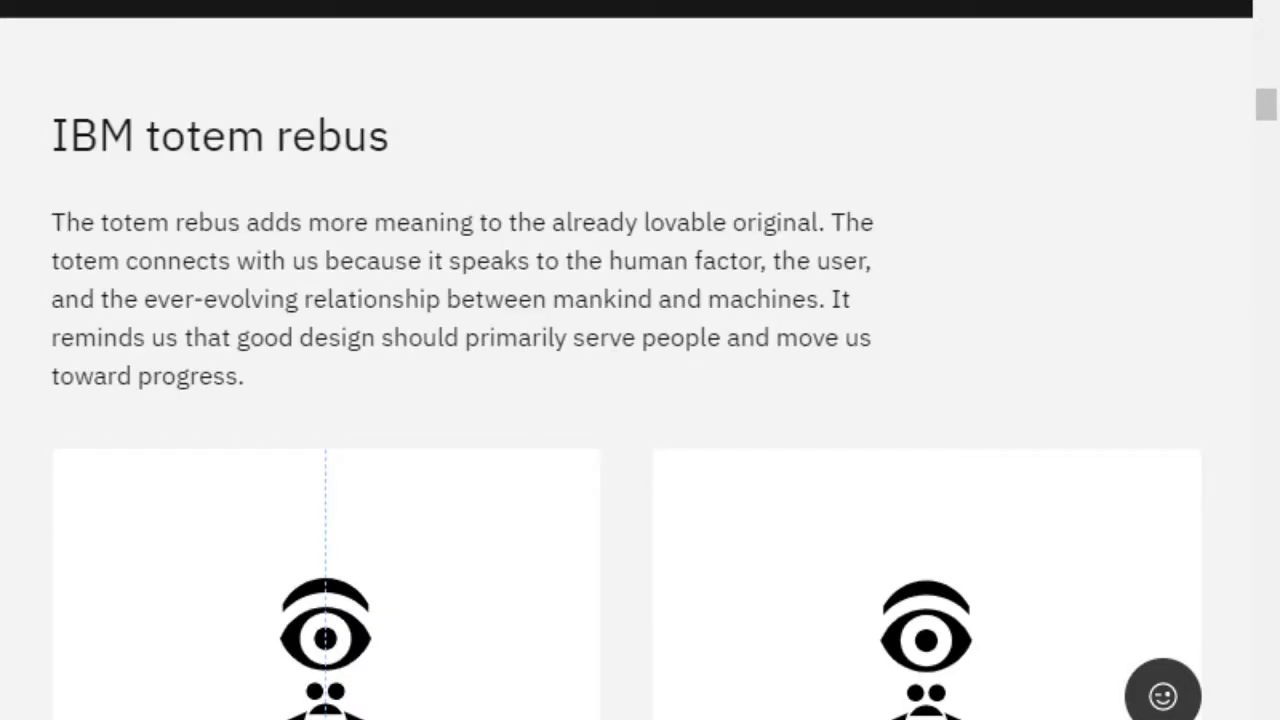
pyautogui.scroll(-4, 640, 360)
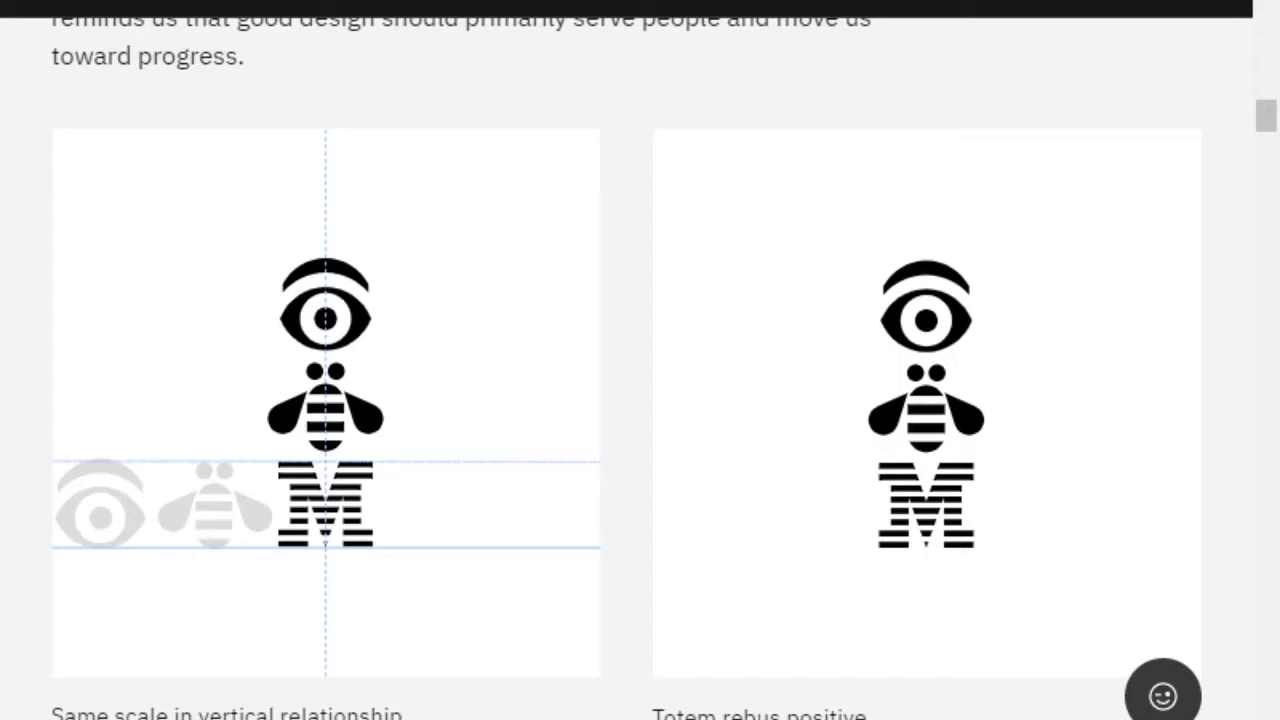
pyautogui.scroll(-8, 640, 360)
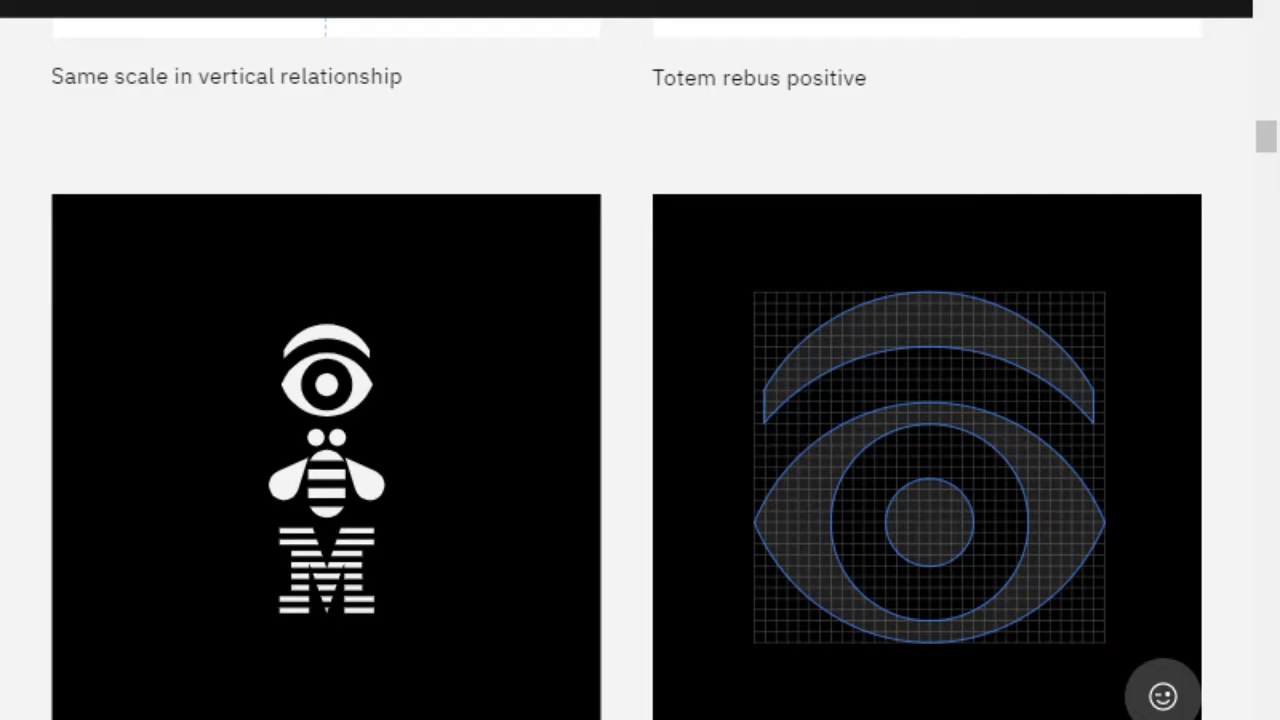
pyautogui.scroll(-2, 640, 360)
pyautogui.scroll(-10, 640, 360)
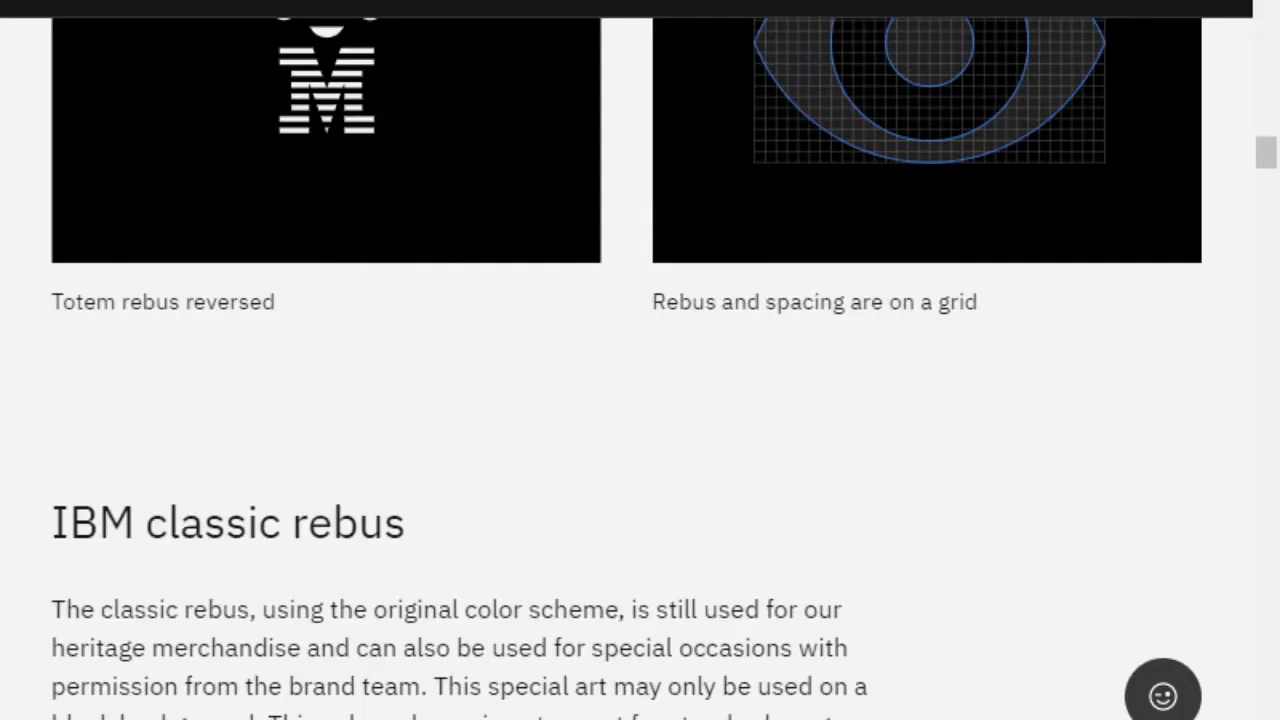
pyautogui.scroll(-4, 640, 360)
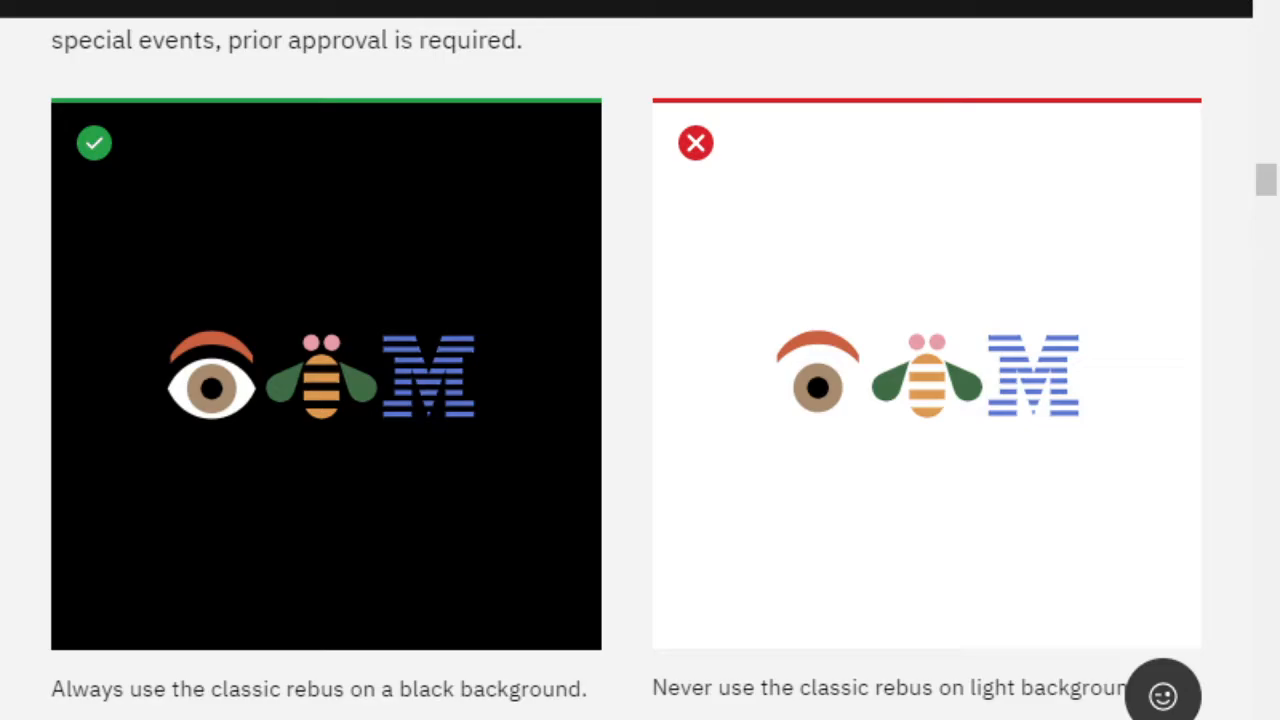
# Step: Examine the Color section's core palette and its positive and reversed rebus color combinations
pyautogui.scroll(-5, 640, 360)
pyautogui.scroll(-5, 640, 360)
pyautogui.scroll(-2, 640, 360)
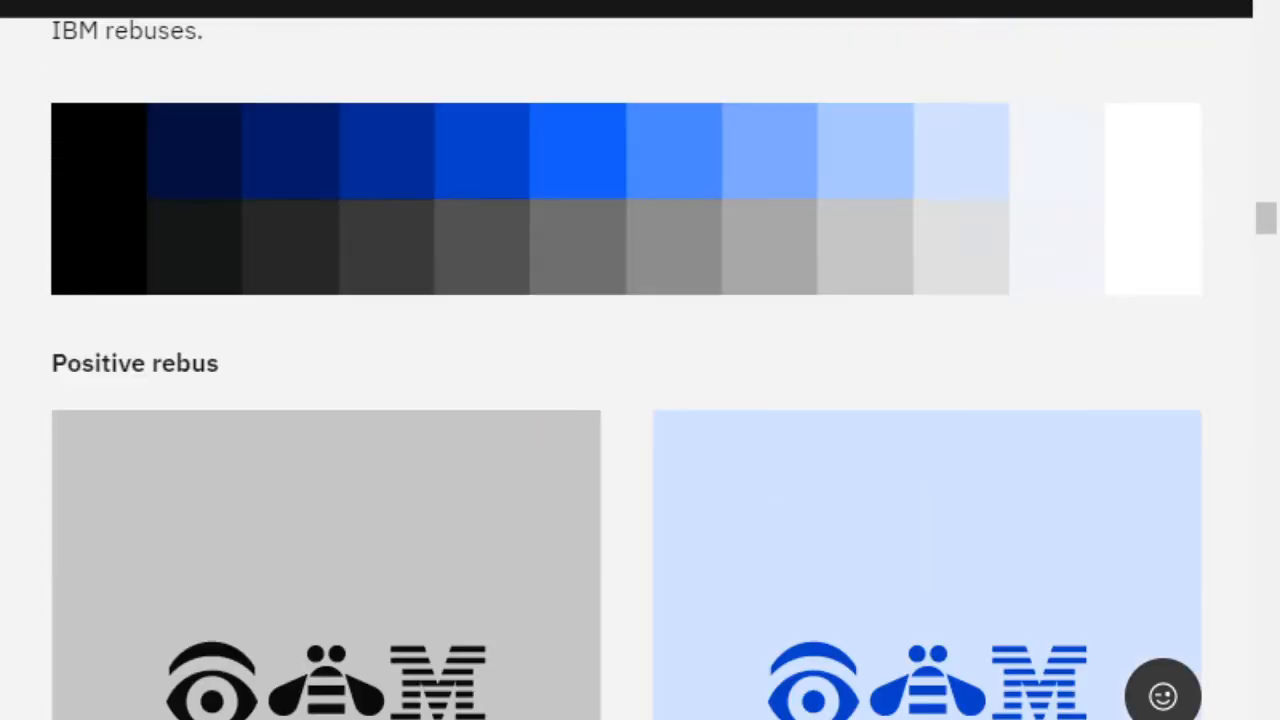
pyautogui.scroll(2, 640, 360)
pyautogui.scroll(-3, 640, 360)
pyautogui.scroll(-13, 640, 360)
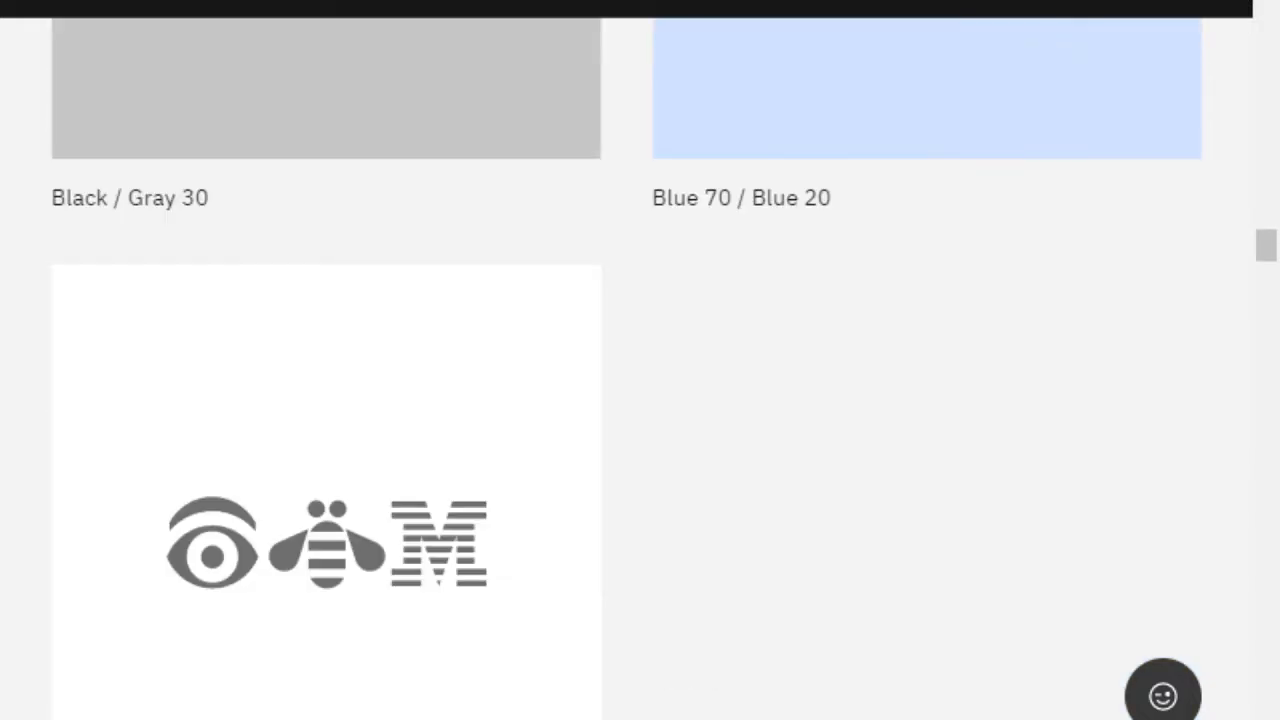
pyautogui.scroll(-4, 640, 360)
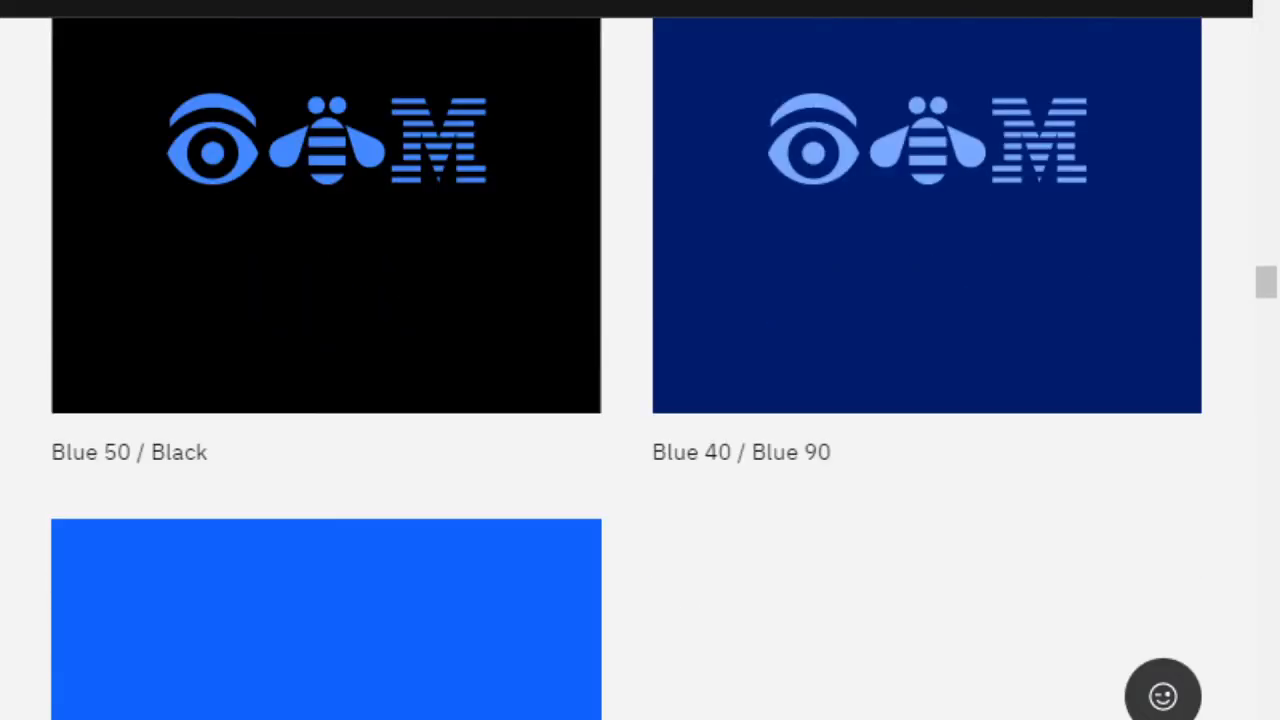
pyautogui.scroll(5, 640, 360)
pyautogui.scroll(20, 640, 360)
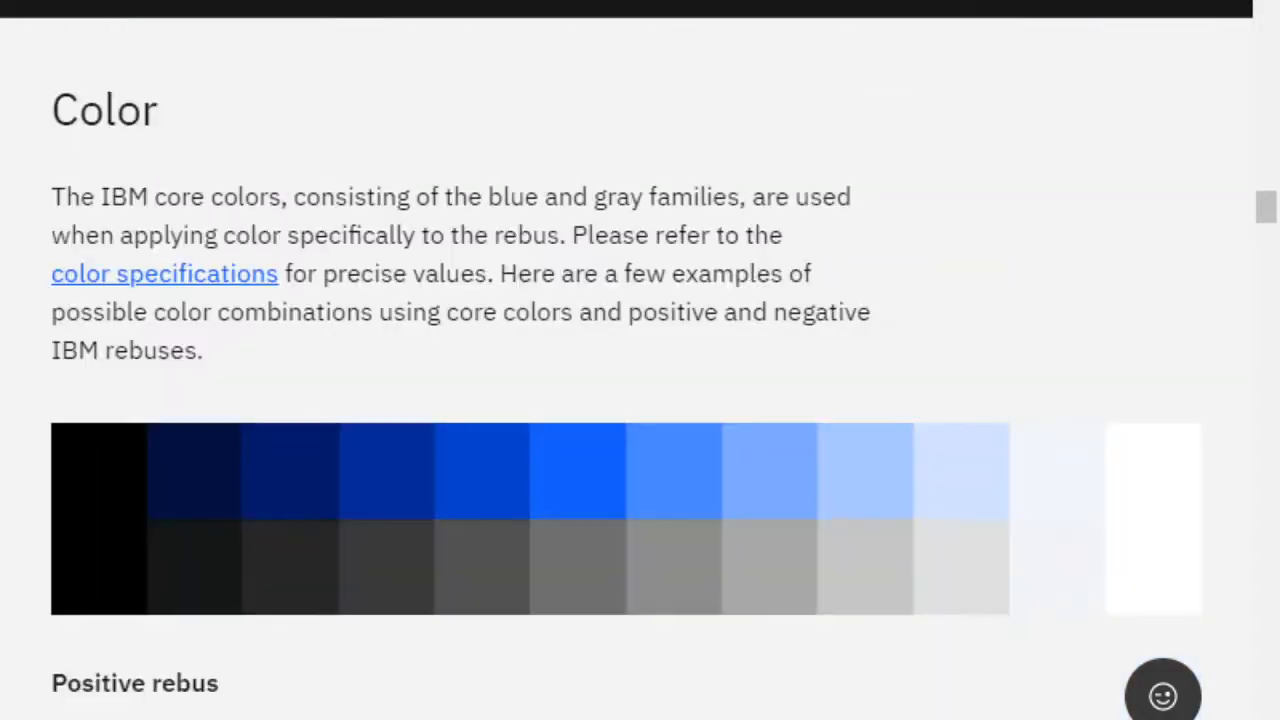
pyautogui.scroll(2, 640, 360)
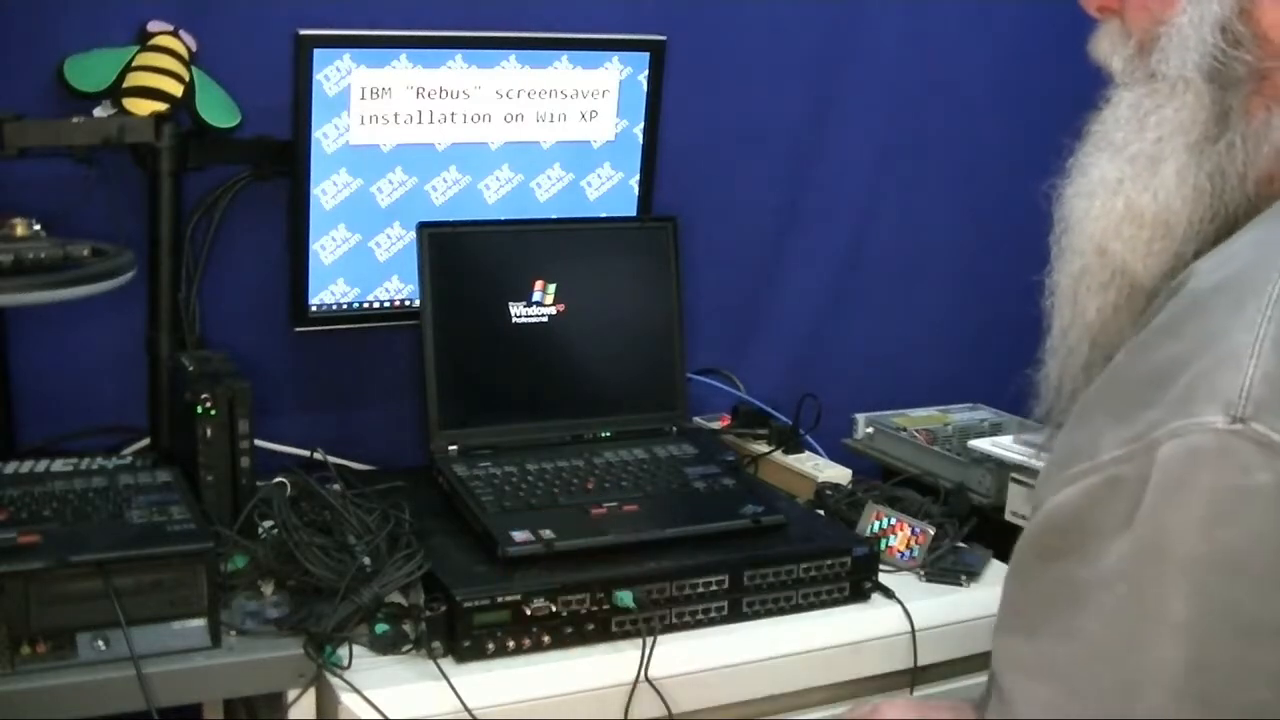
pyautogui.press('space')
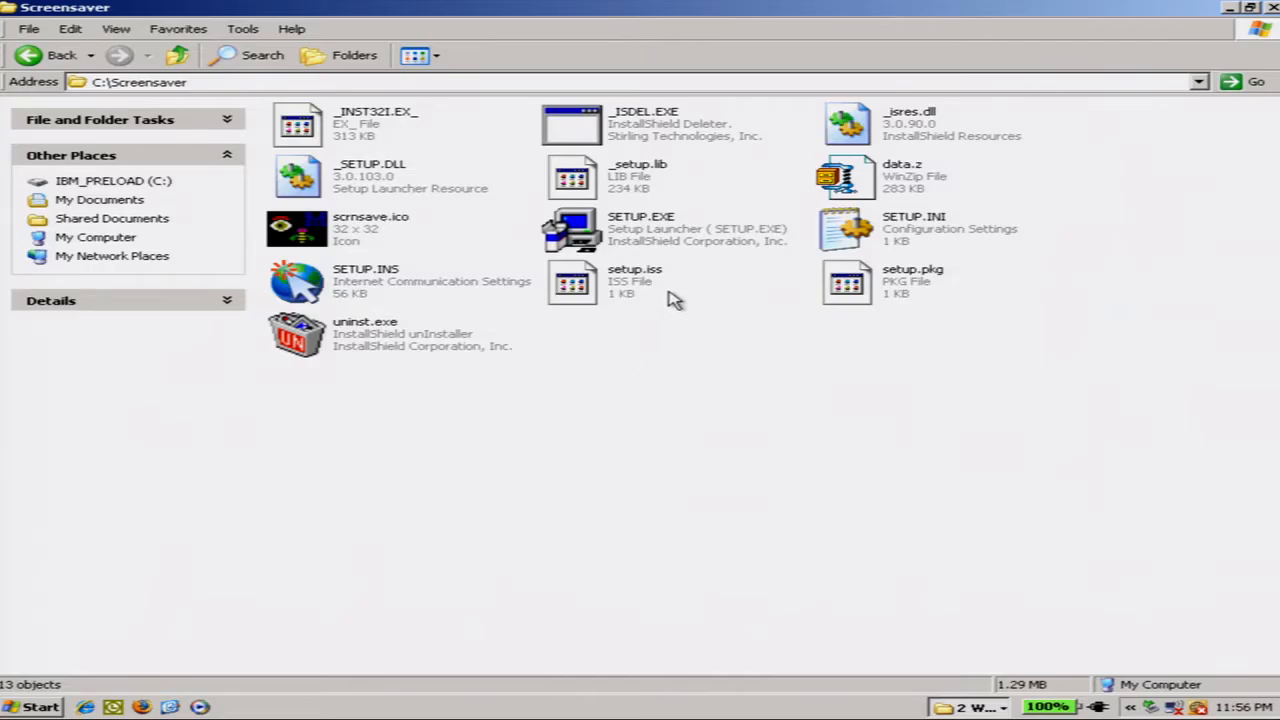
# Step: Run SETUP.EXE from C:\Screensaver, minimize the folder window and continue past the IBM Screen Saver setup's welcome page
pyautogui.moveTo(582, 235)
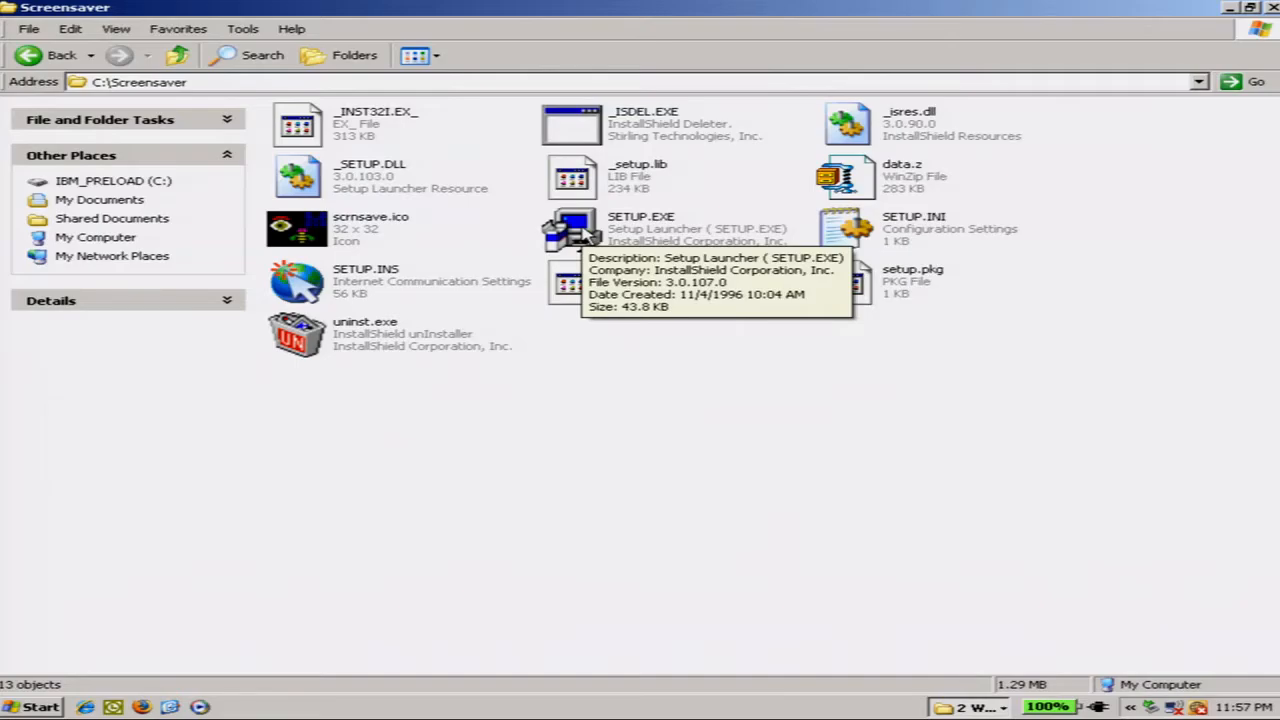
pyautogui.doubleClick(582, 235)
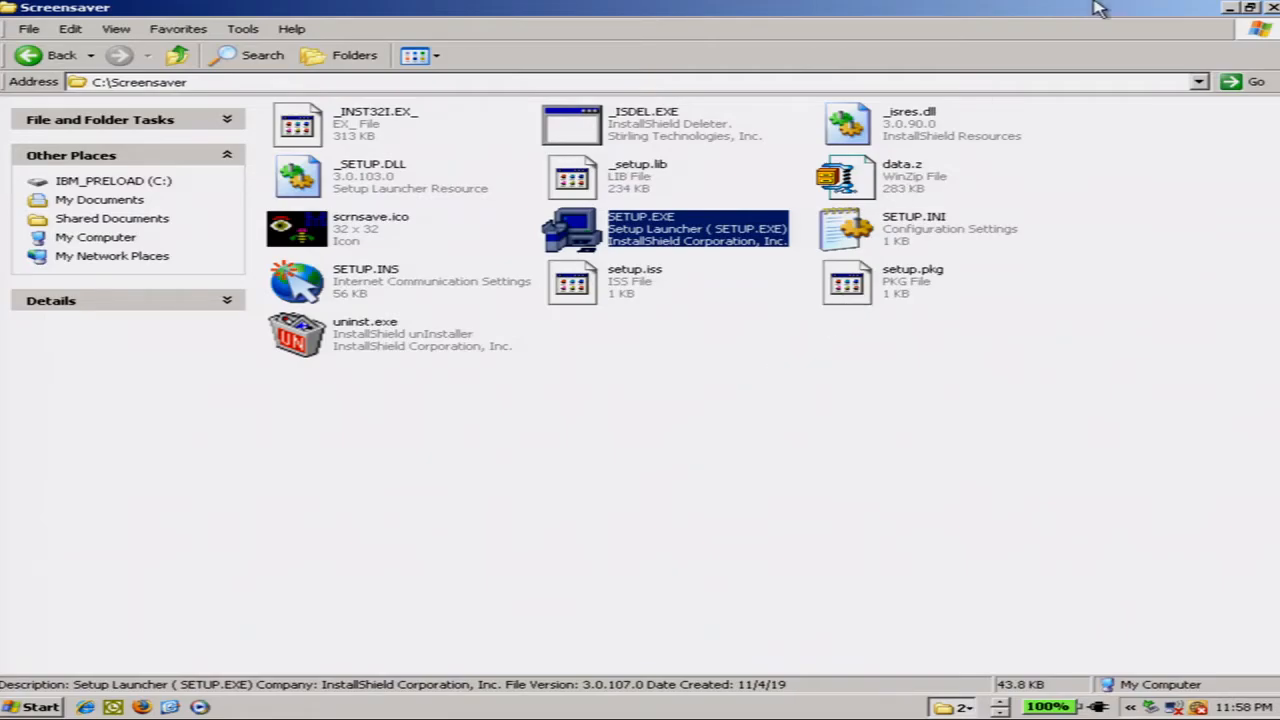
pyautogui.click(1230, 8)
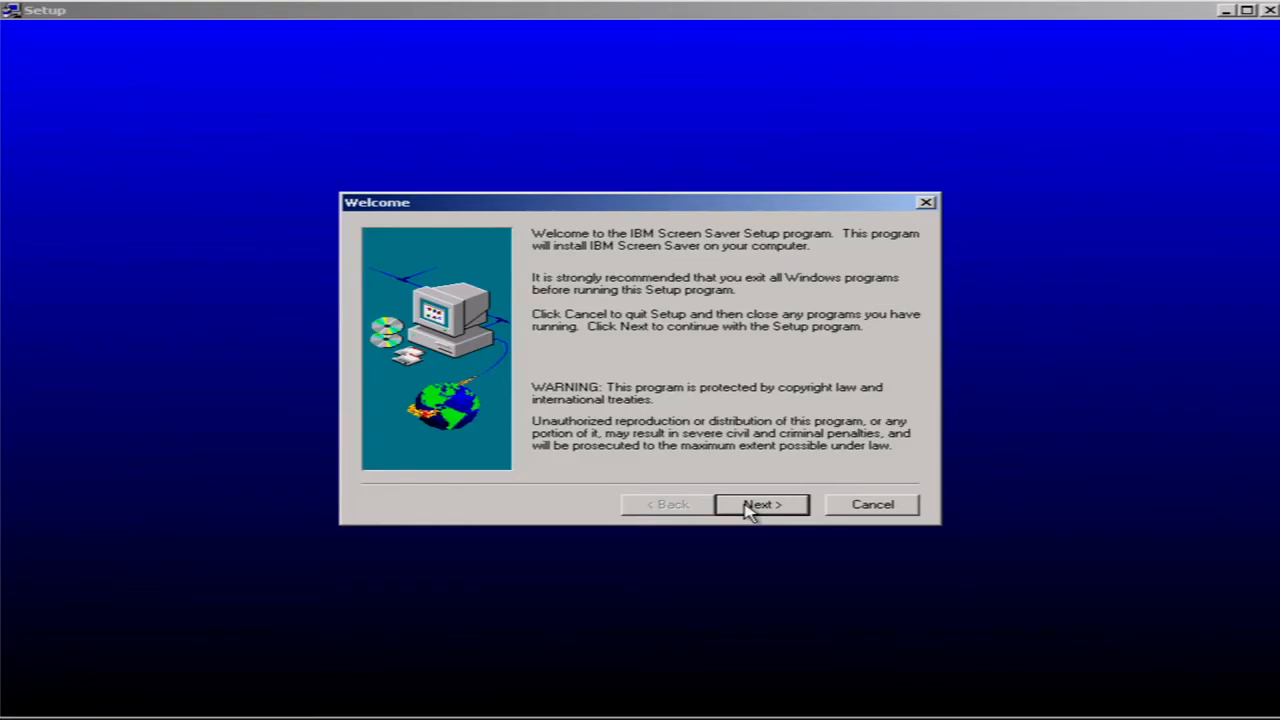
pyautogui.click(750, 508)
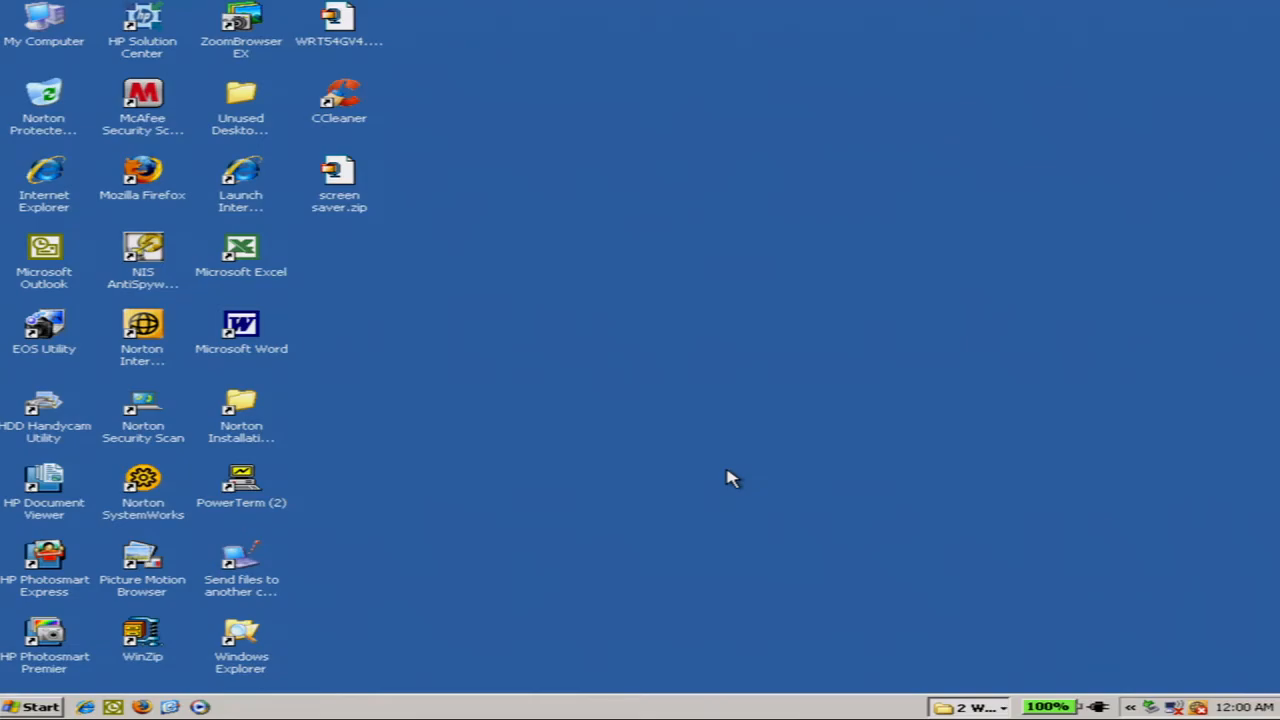
# Step: Open the screen saver settings in the desktop's Display Properties
pyautogui.rightClick(594, 191)
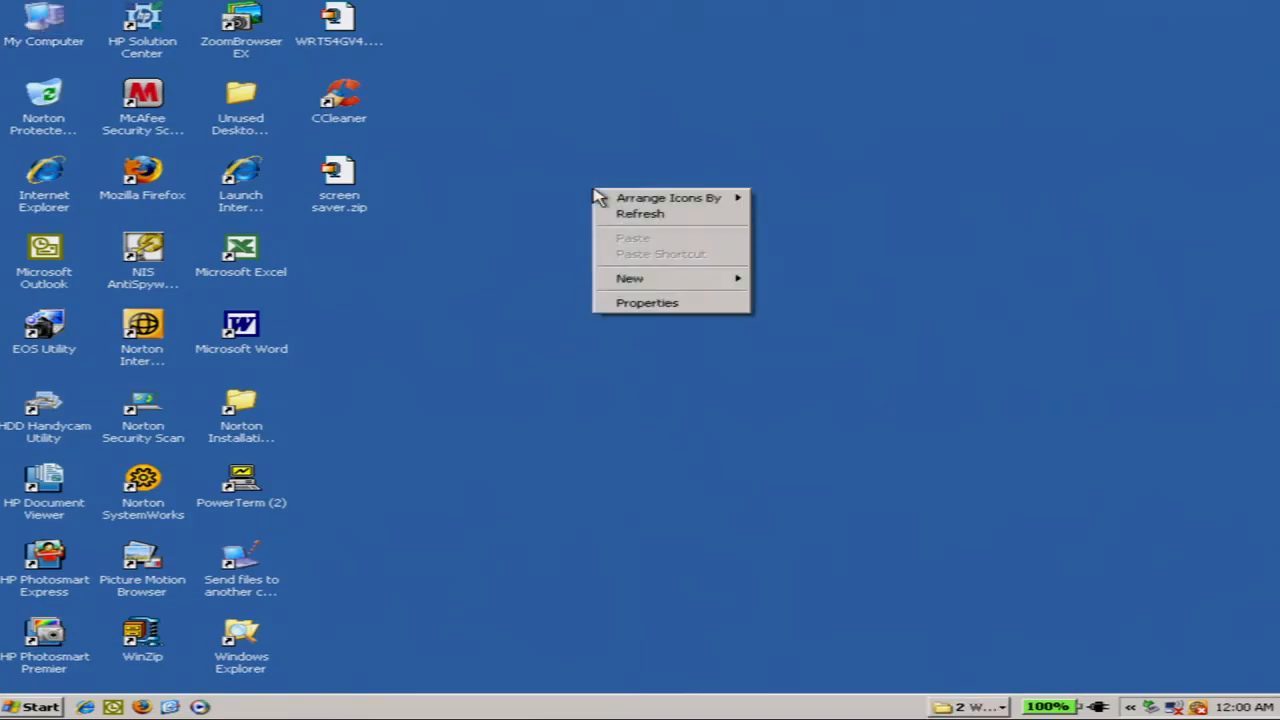
pyautogui.click(640, 304)
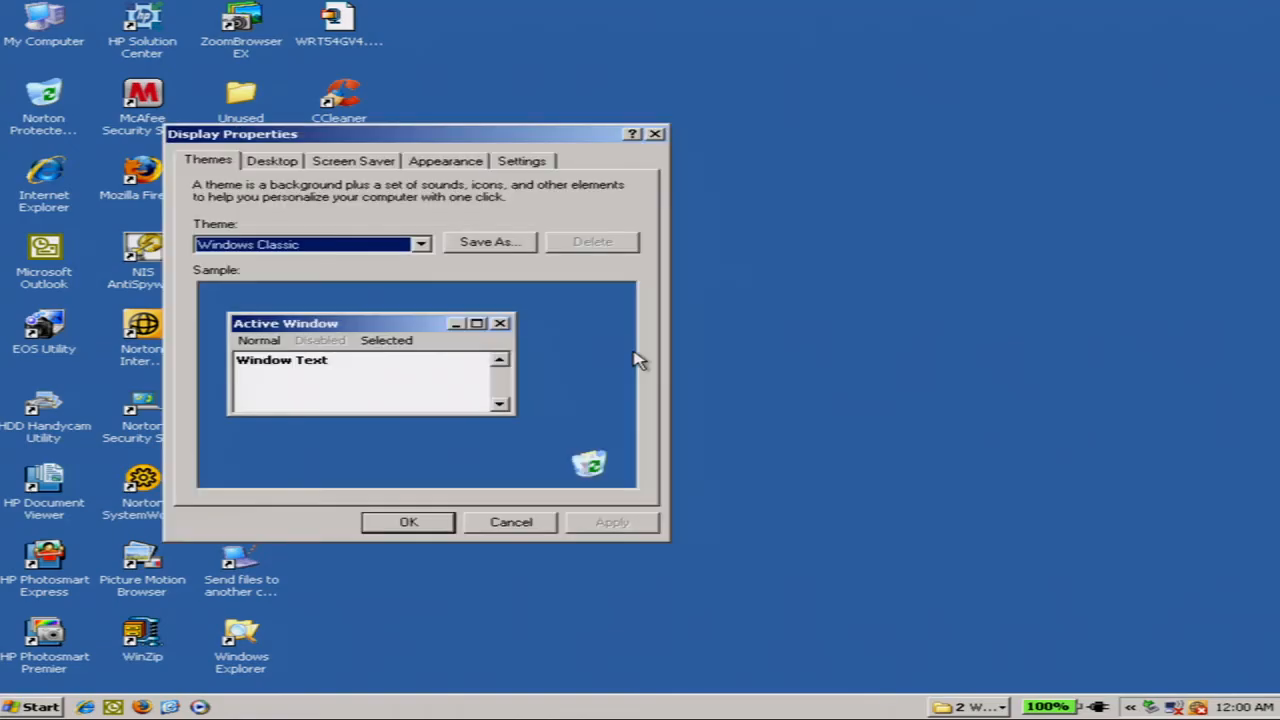
pyautogui.click(356, 162)
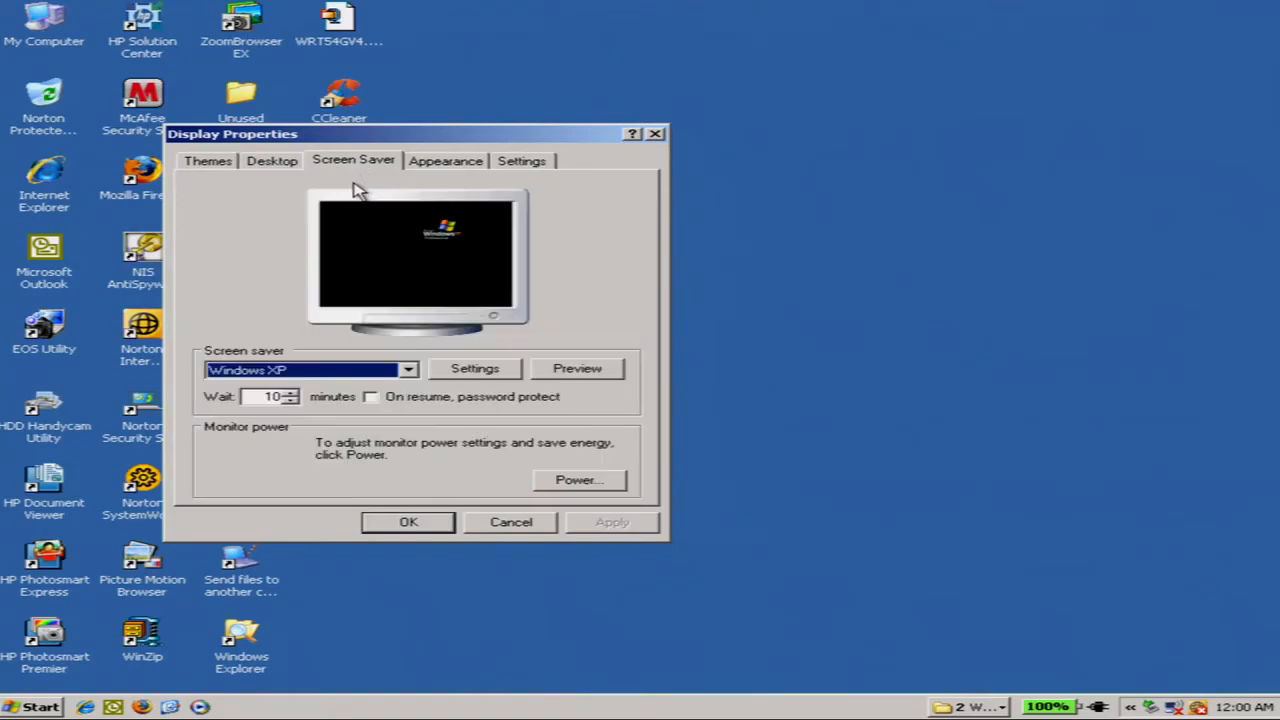
# Step: Choose ibm netvista saver as the screen saver and preview it full screen
pyautogui.click(408, 370)
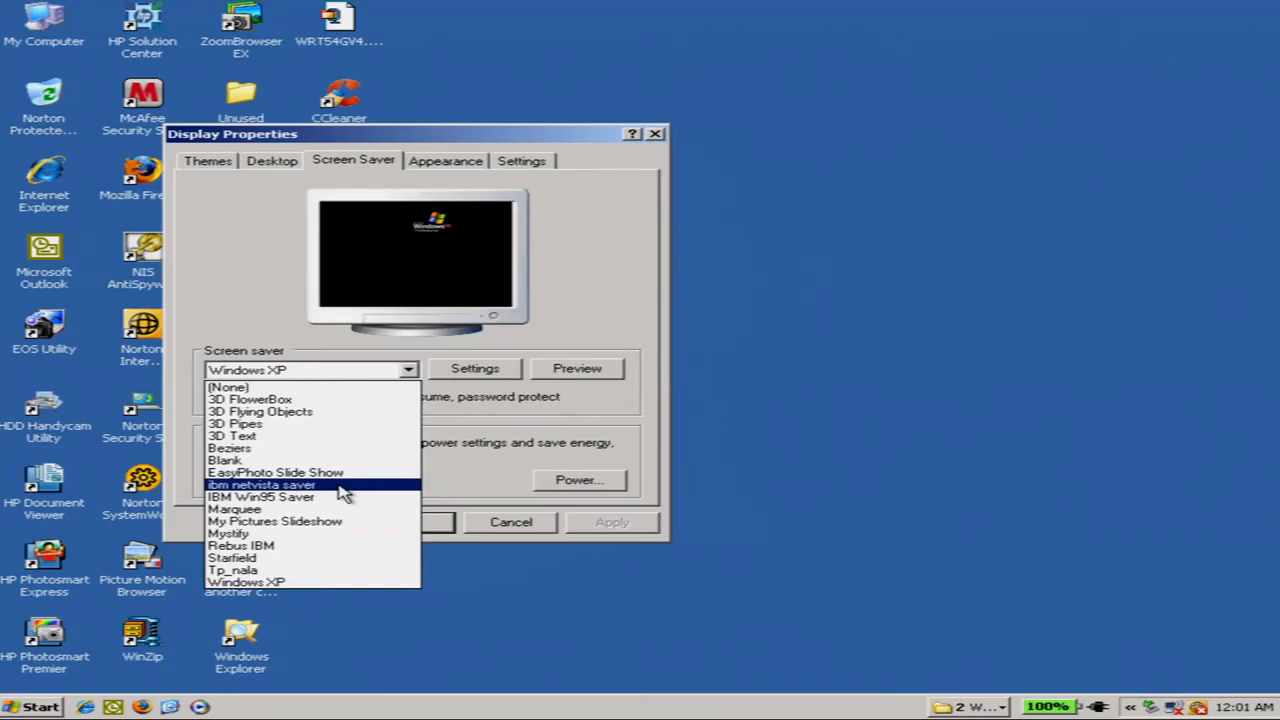
pyautogui.click(343, 487)
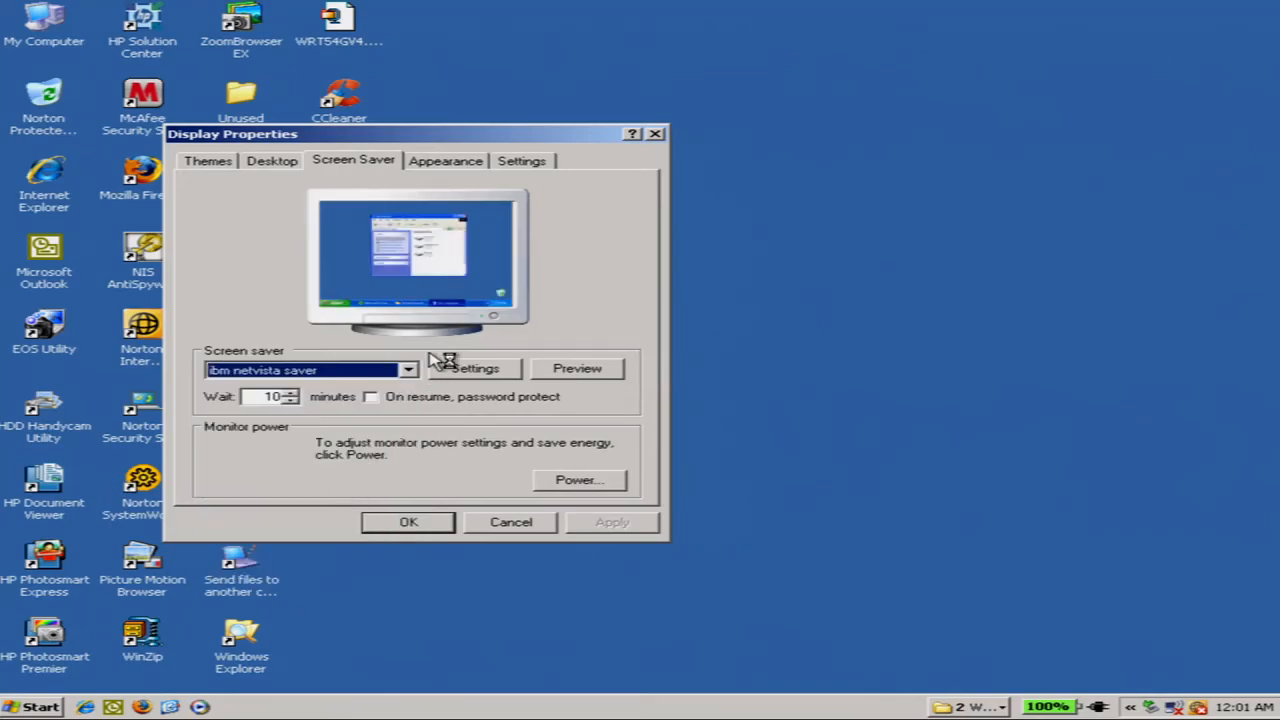
pyautogui.click(592, 370)
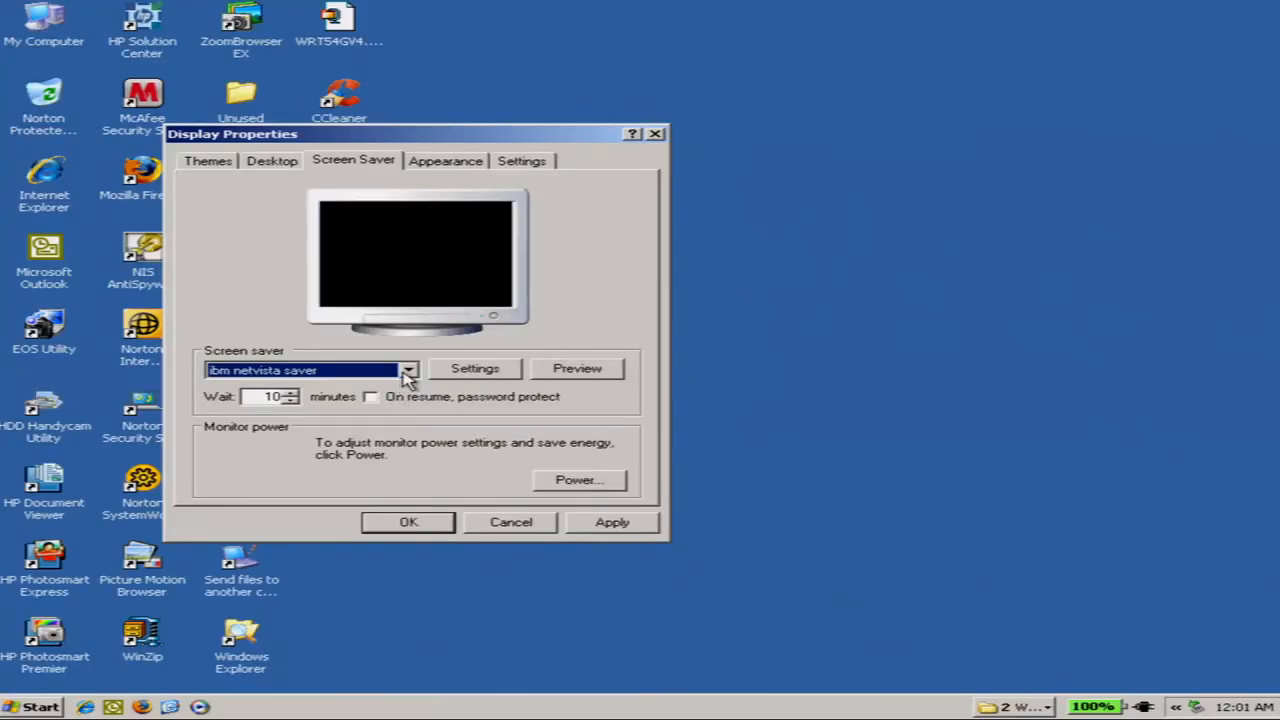
# Step: Switch the screen saver to IBM Win95 Saver to view its animation in the small monitor preview
pyautogui.click(407, 371)
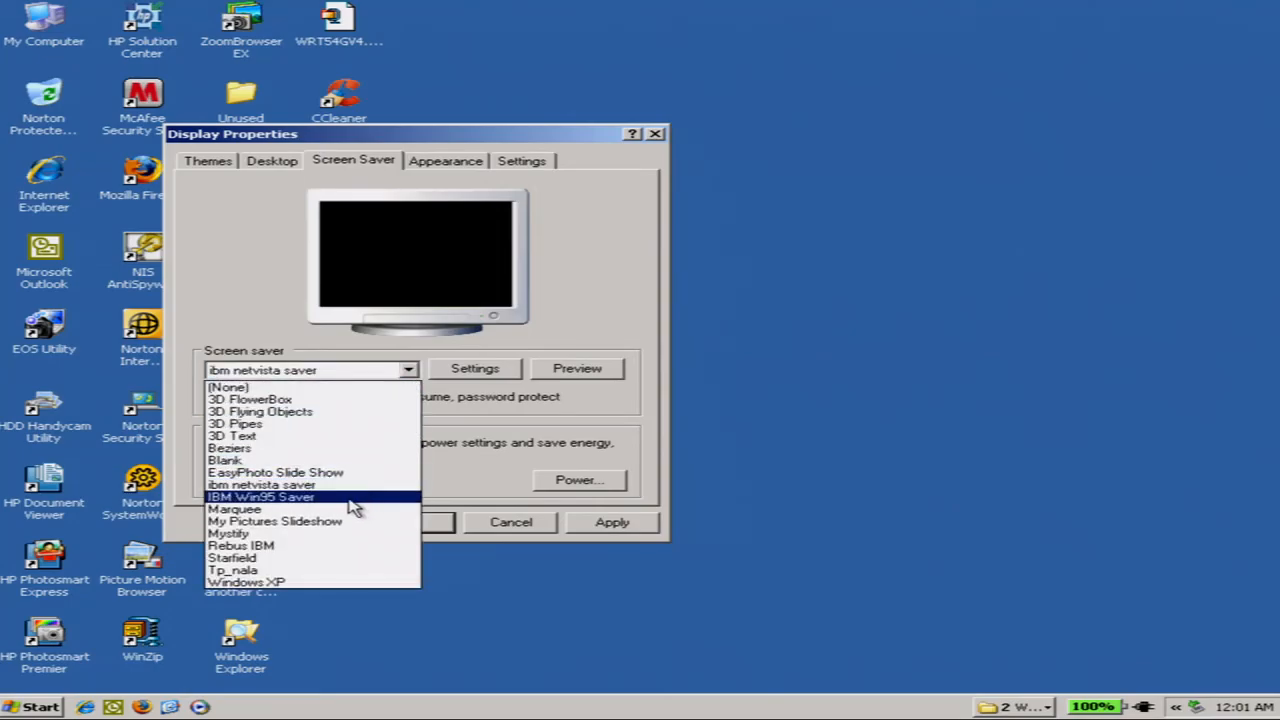
pyautogui.click(355, 509)
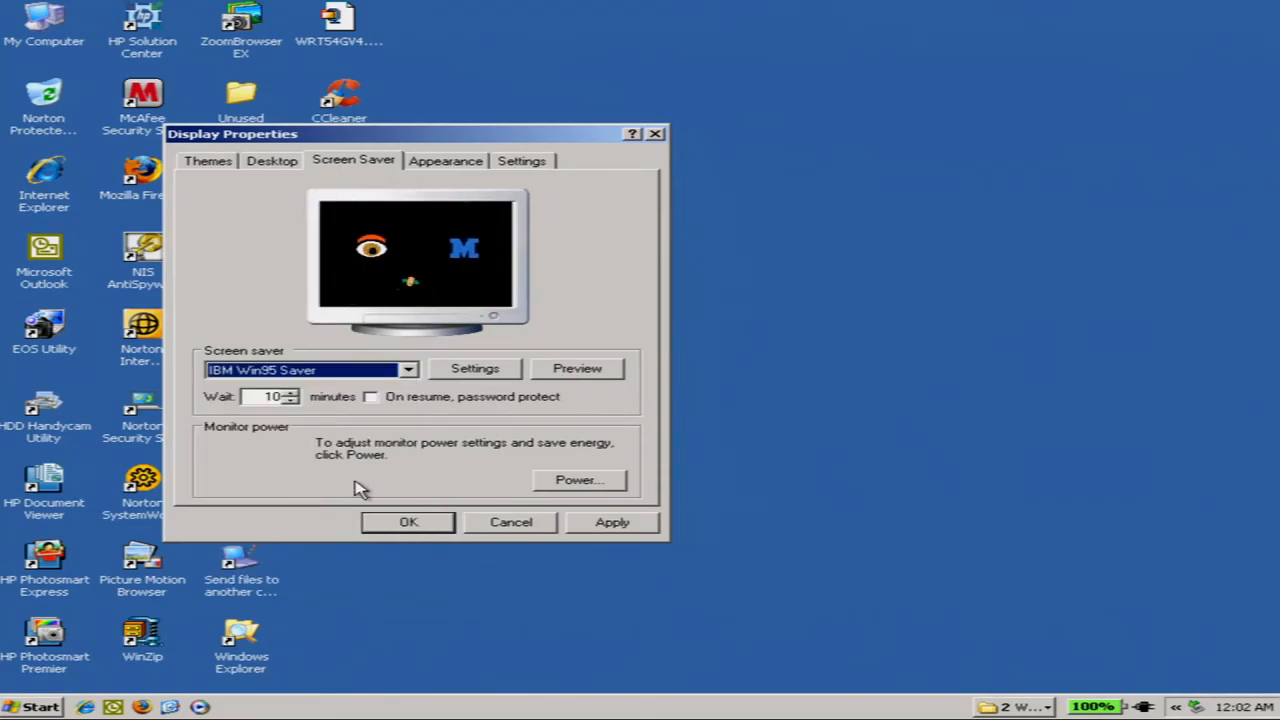
# Step: Select the Rebus IBM screen saver and try to preview it full screen
pyautogui.click(408, 370)
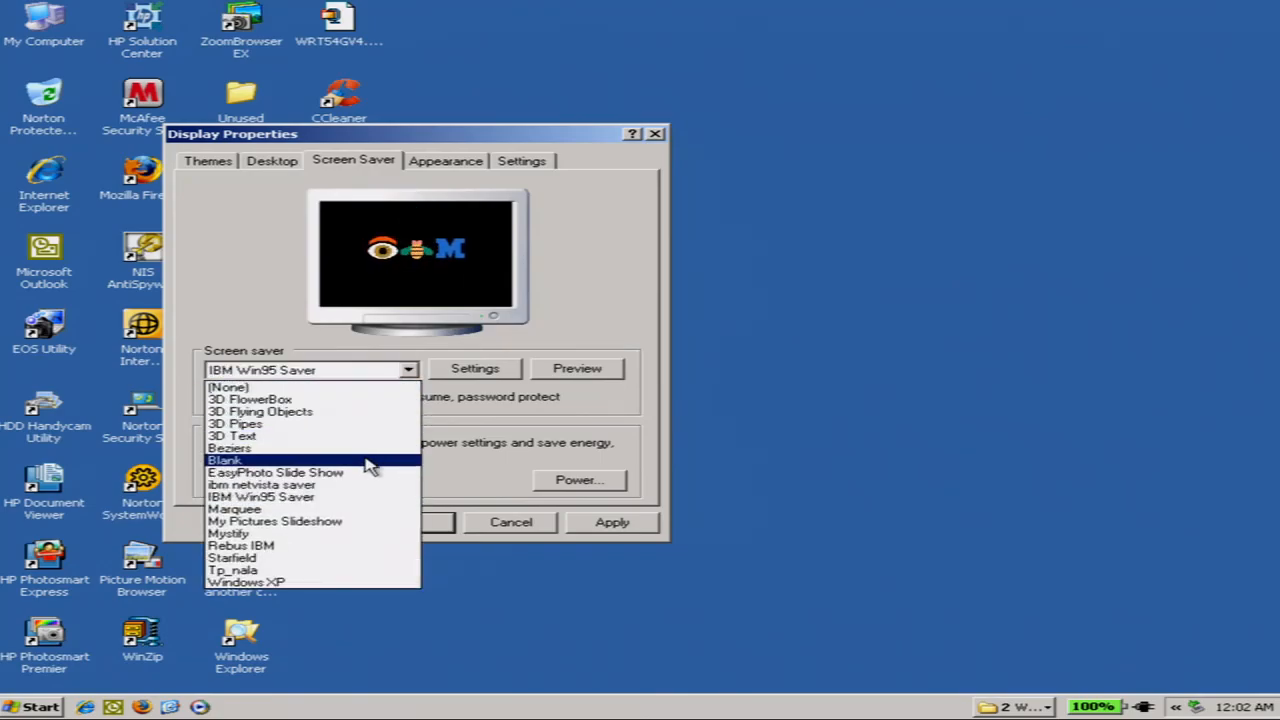
pyautogui.click(327, 546)
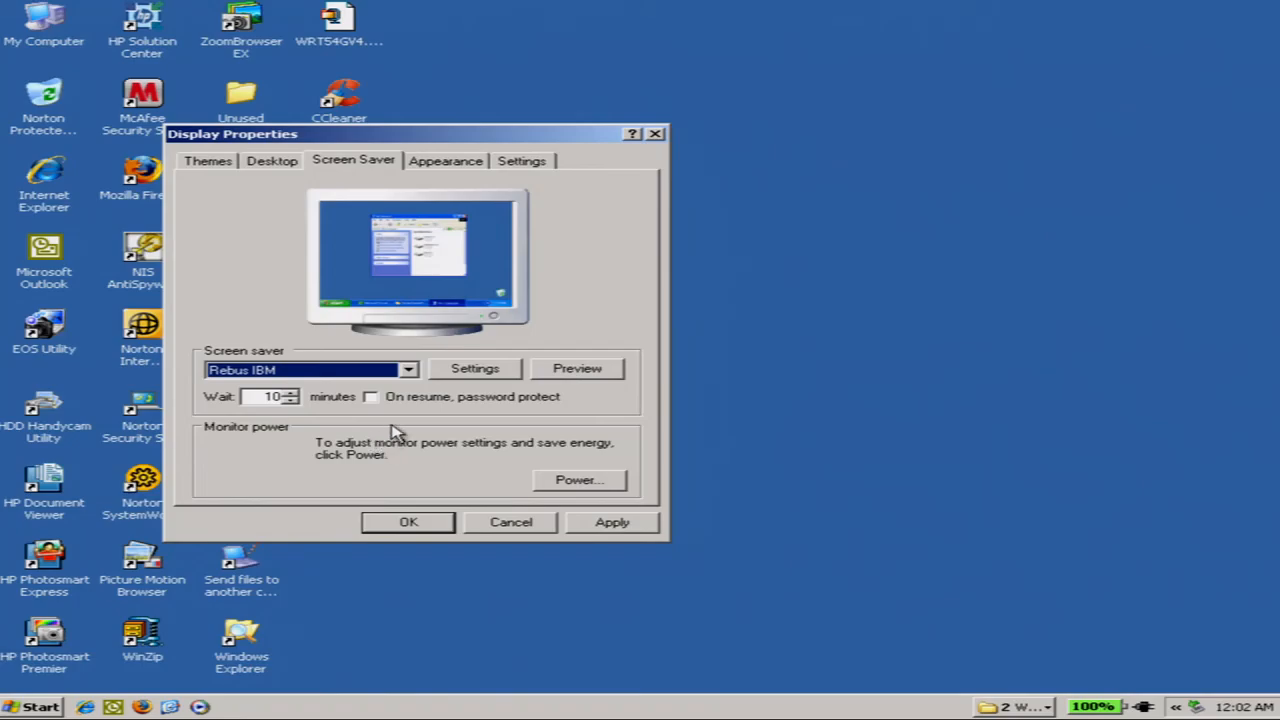
pyautogui.click(566, 370)
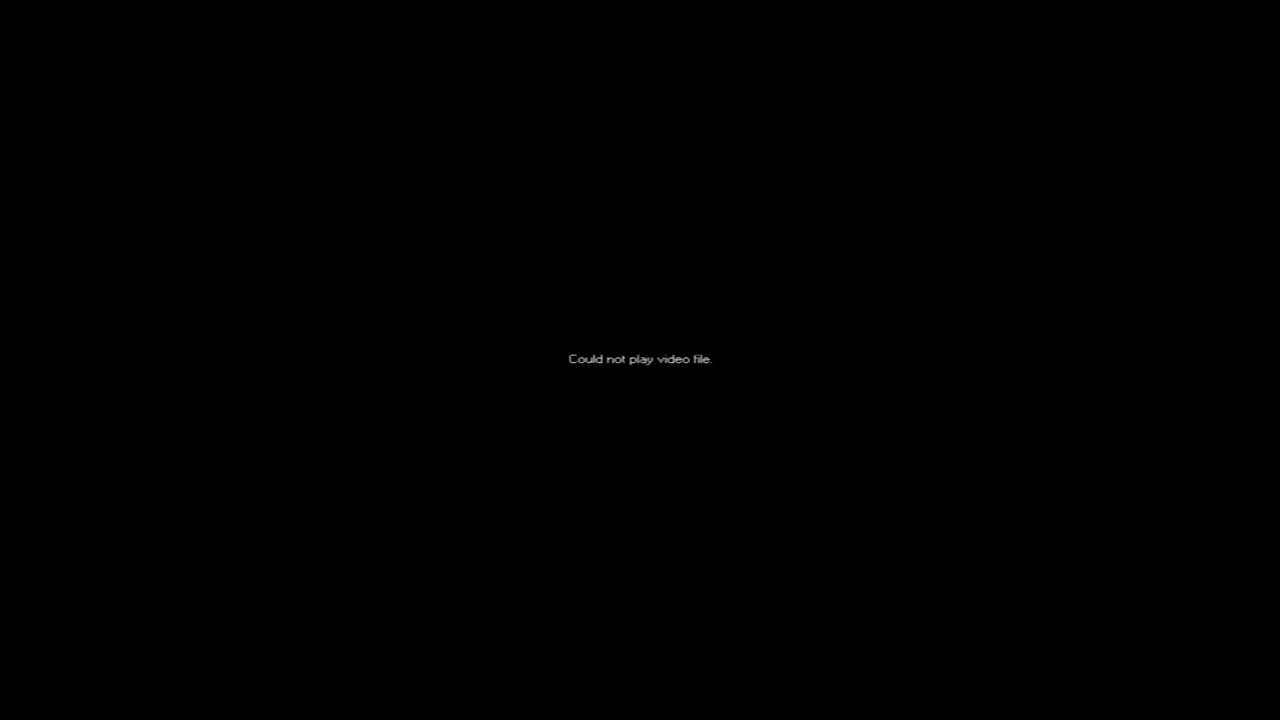
pyautogui.moveTo(640, 403)
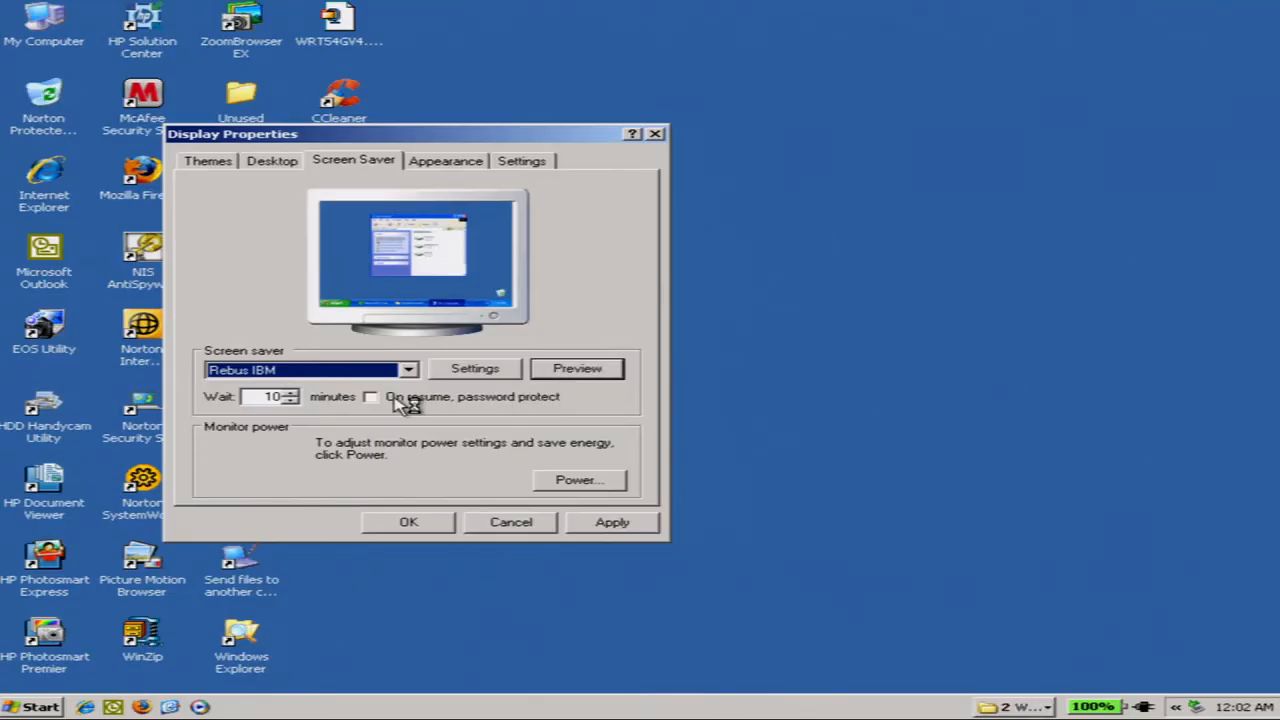
# Step: Open the list of available screen savers
pyautogui.click(407, 370)
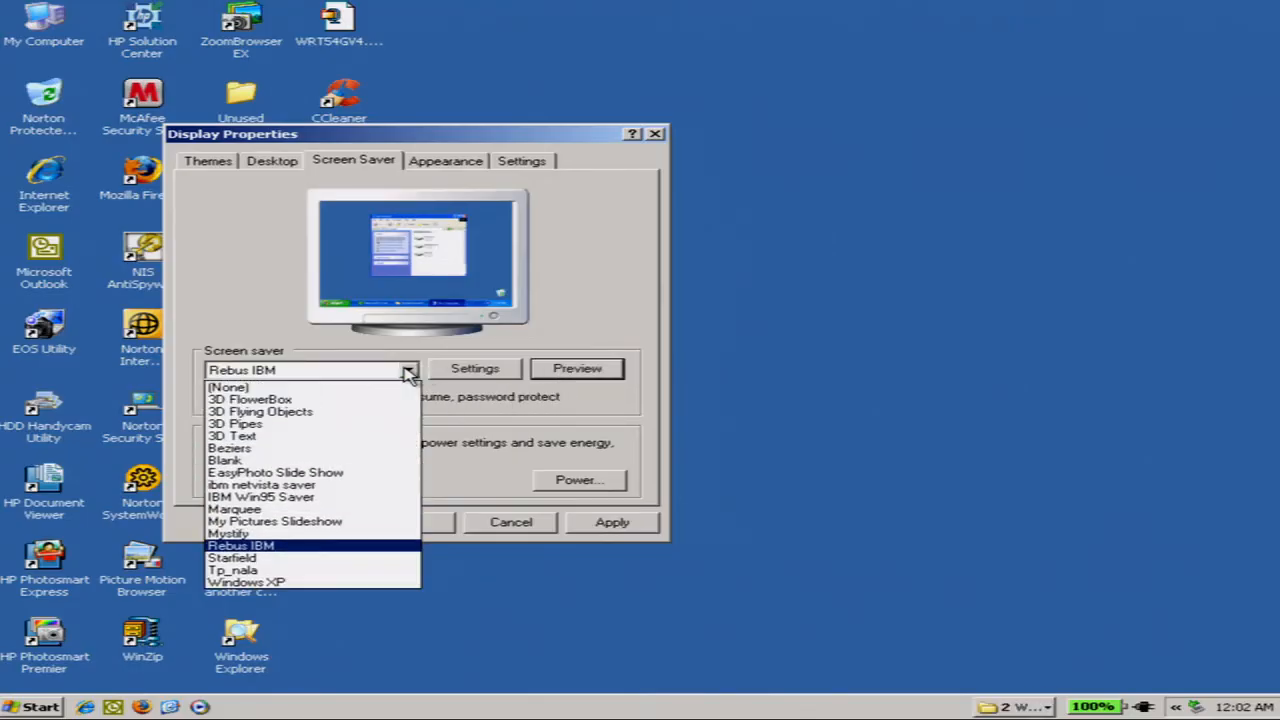